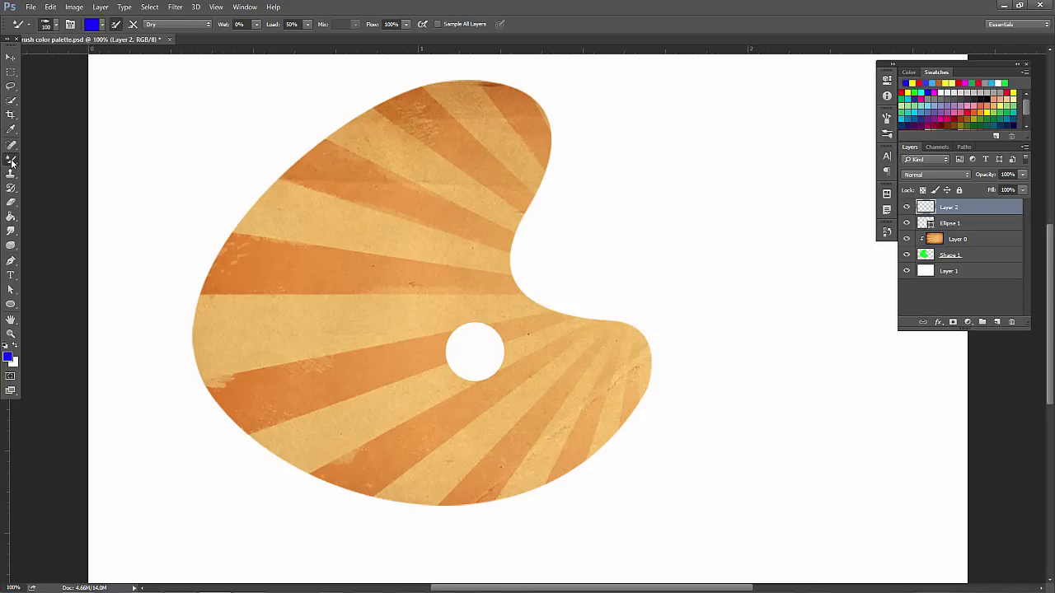
Show the painting tool variants and begin creating a new document
mouse_move(10, 162)
left_mouse_down()
mouse_move(62, 183)
mouse_move(59, 194)
mouse_move(69, 160)
mouse_move(75, 190)
mouse_move(48, 192)
mouse_move(71, 189)
mouse_move(61, 193)
left_mouse_up()
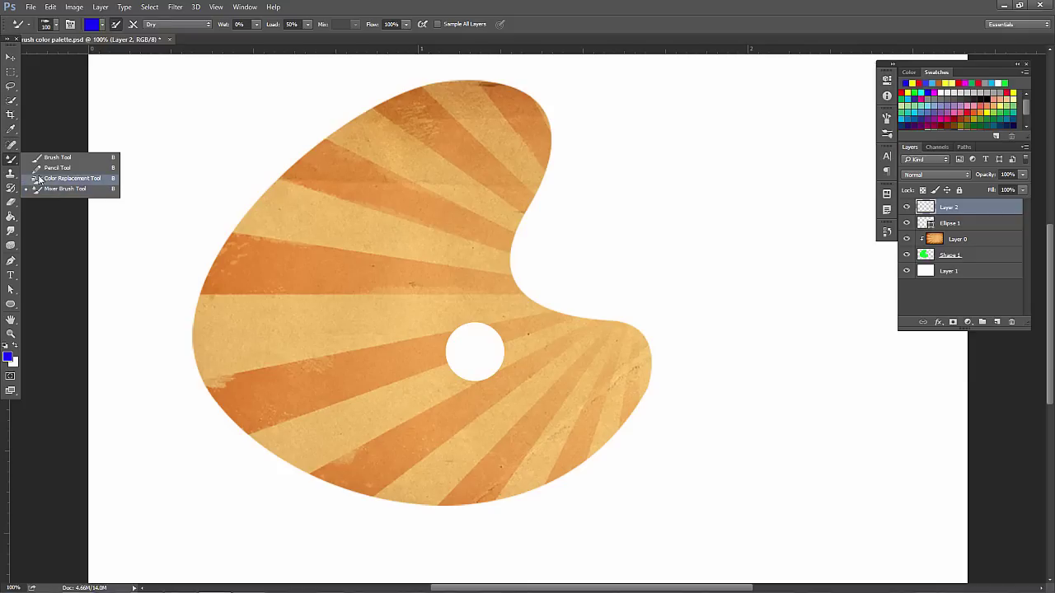
left_click(35, 8)
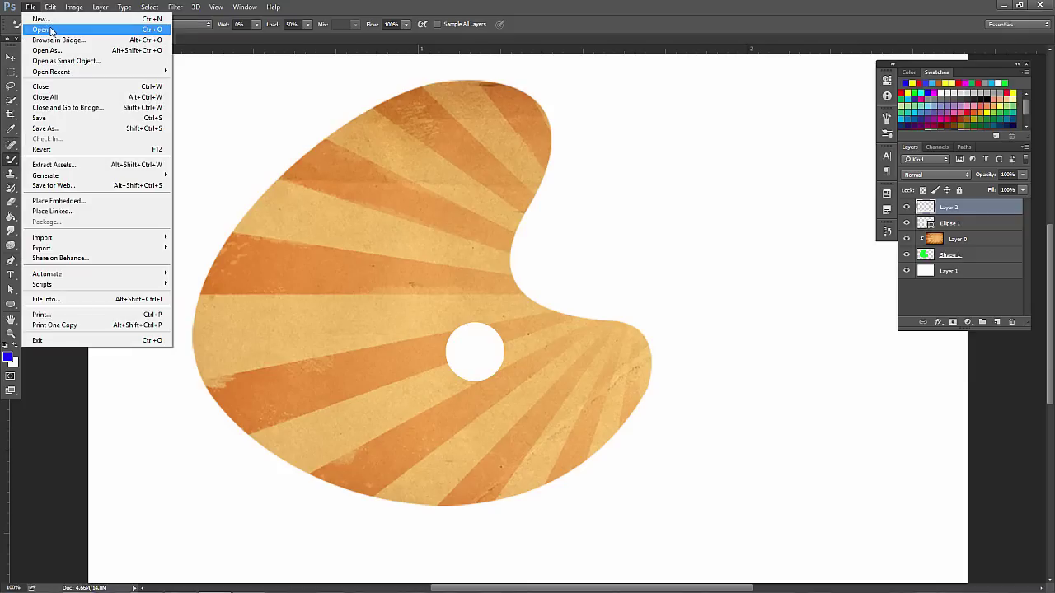
left_click(46, 23)
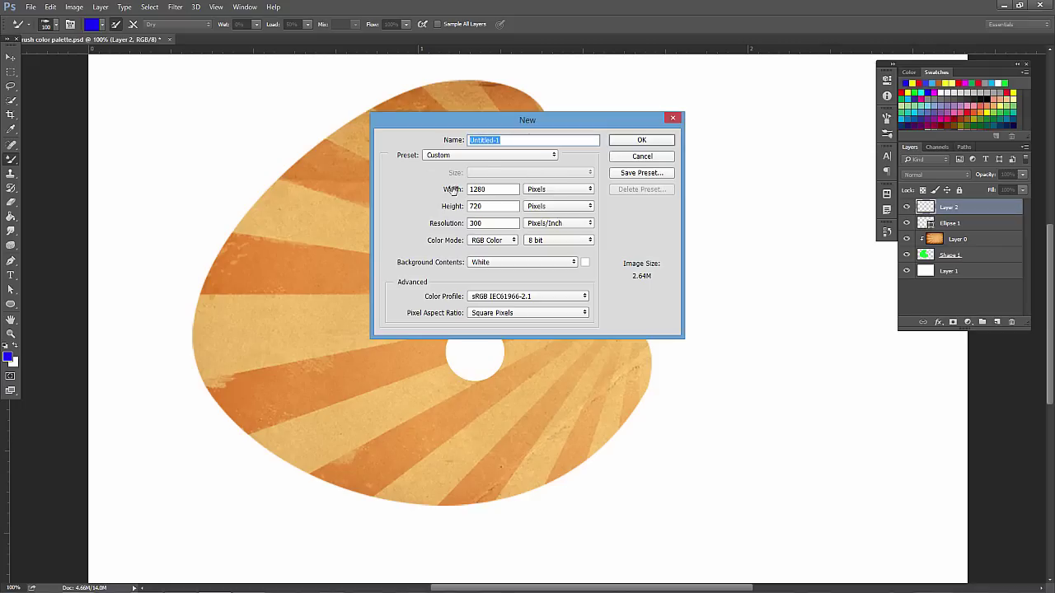
Set the new document to the Web preset at 1280x800, then cancel it
left_click(486, 155)
left_click(462, 272)
key("w")
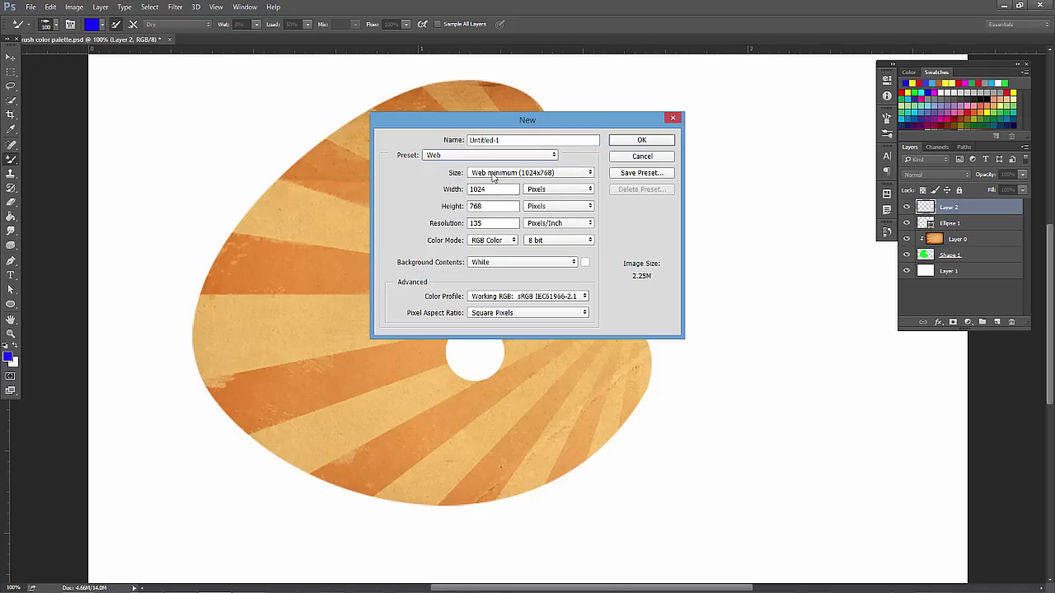
left_click(536, 173)
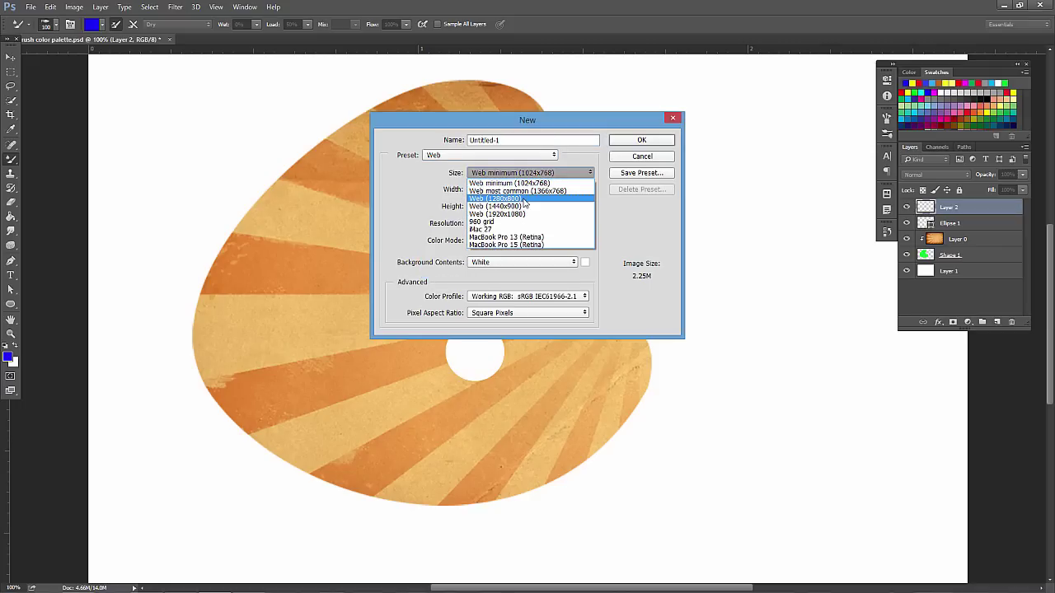
left_click(523, 200)
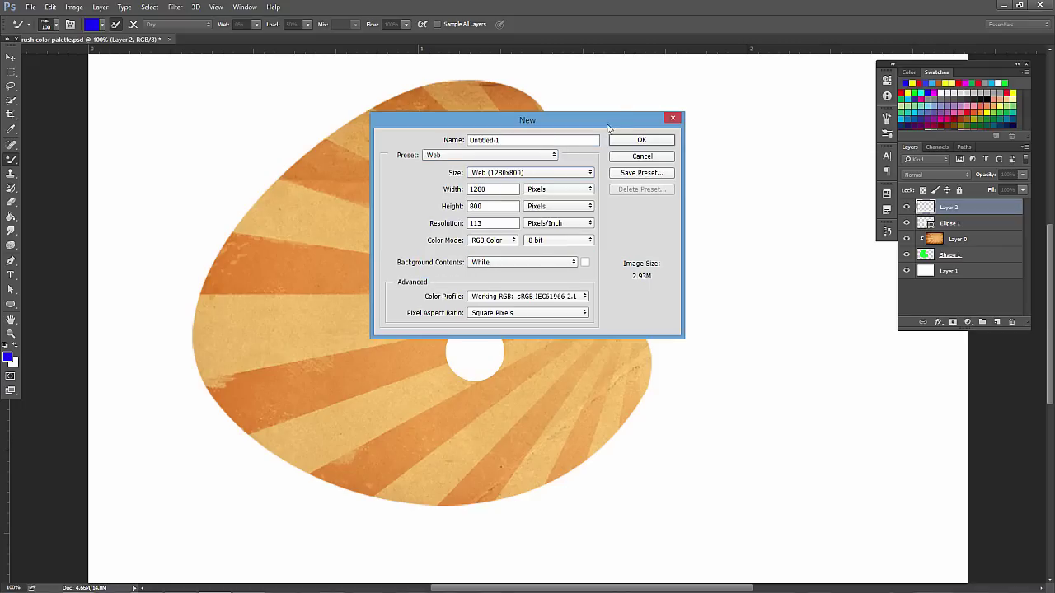
left_click(640, 157)
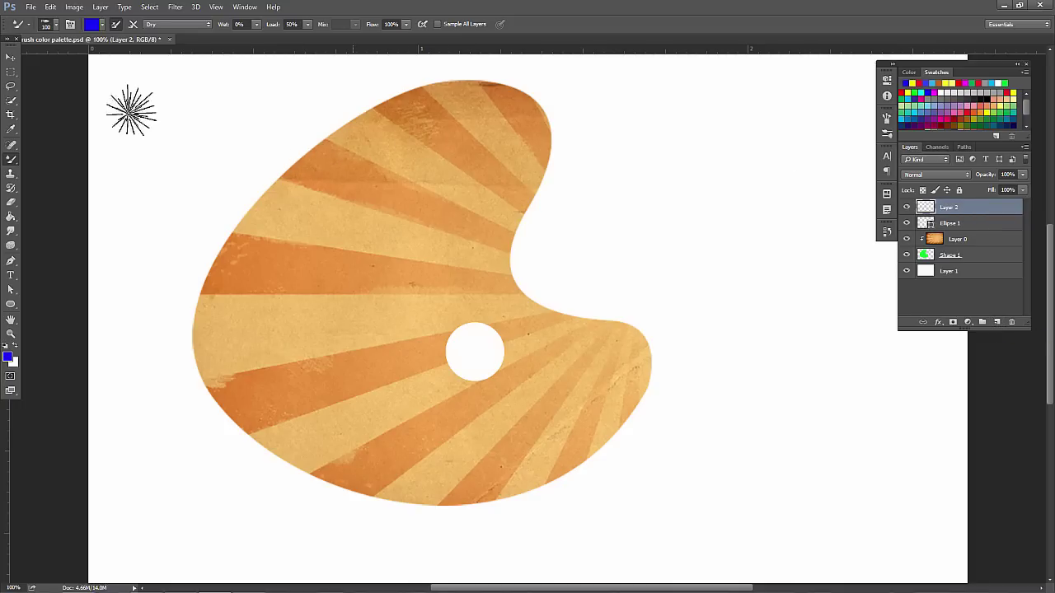
Switch to the Mixer Brush tool and bring up its brush preset picker
right_click(10, 162)
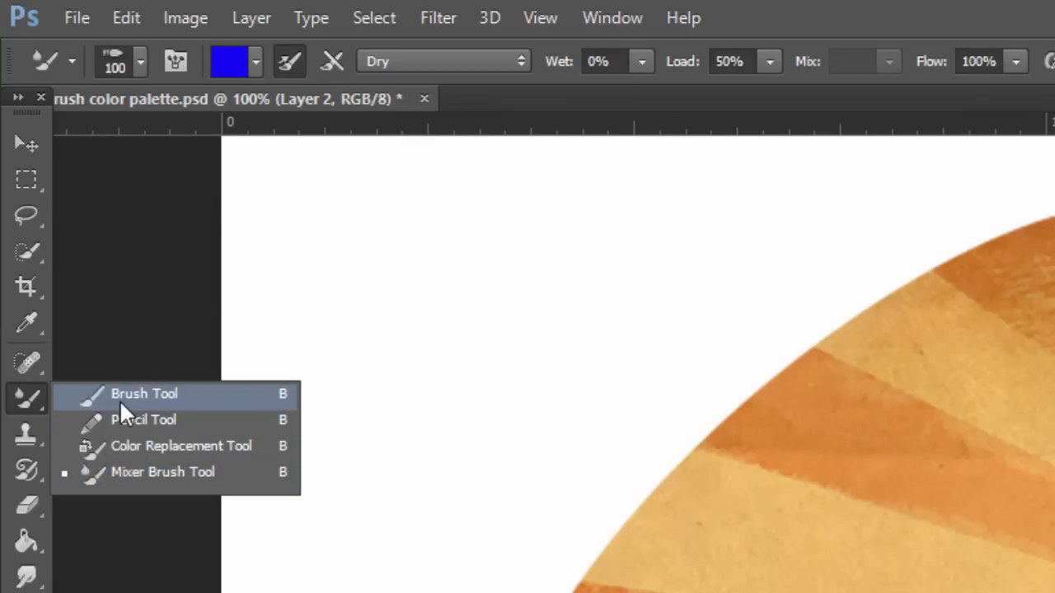
left_click(221, 474)
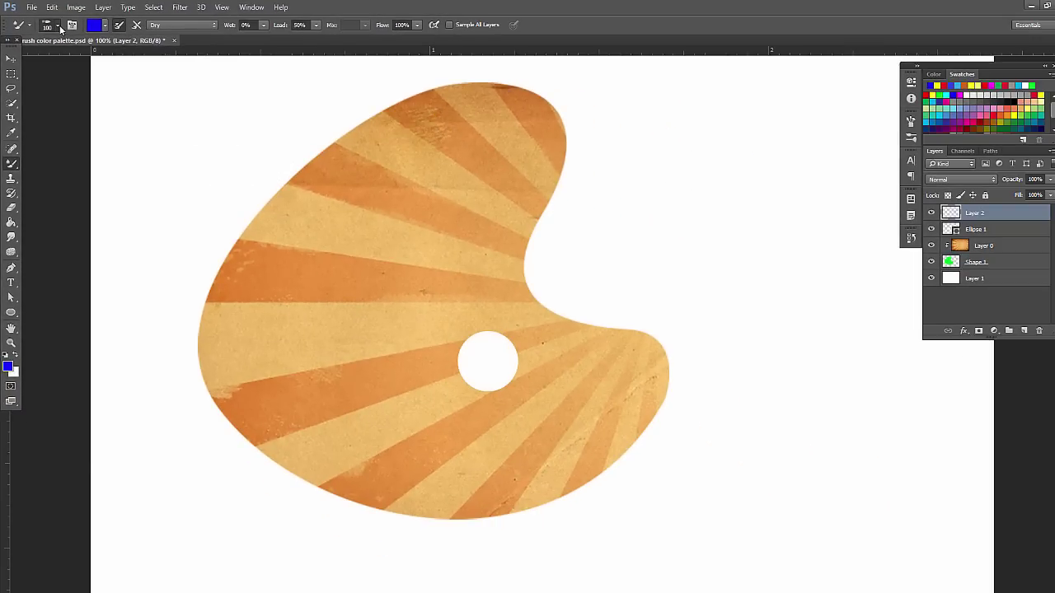
left_click(59, 27)
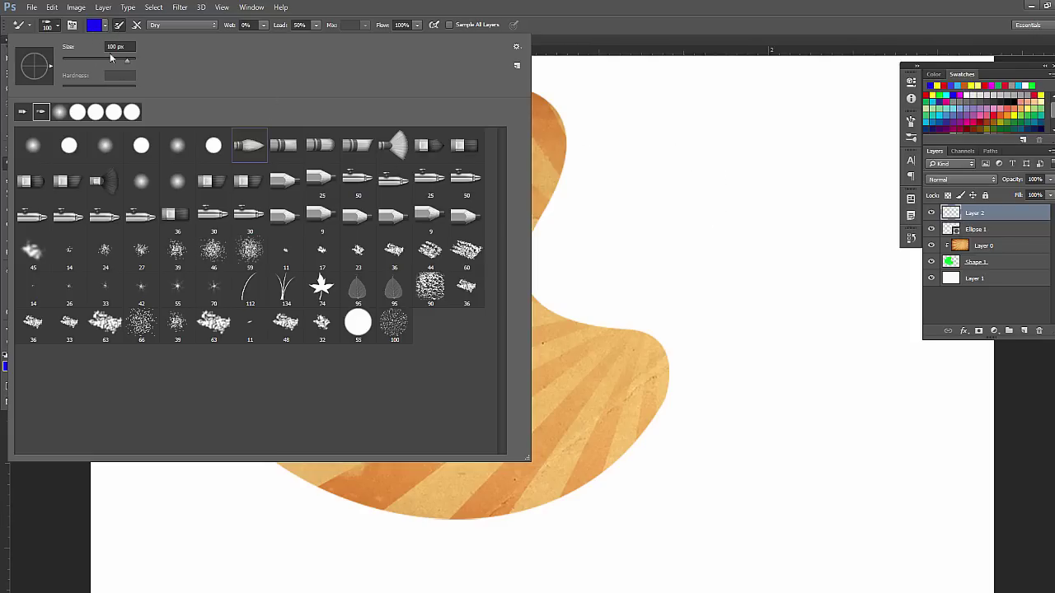
Look over the Load/Clean Brush loading options, then dismiss them
left_click(104, 26)
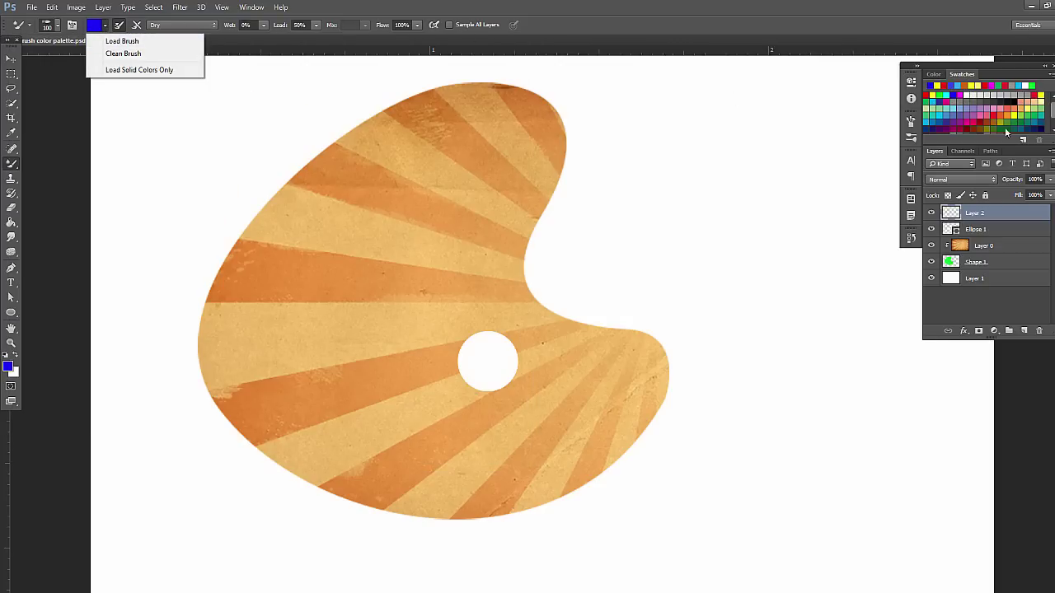
left_click(935, 92)
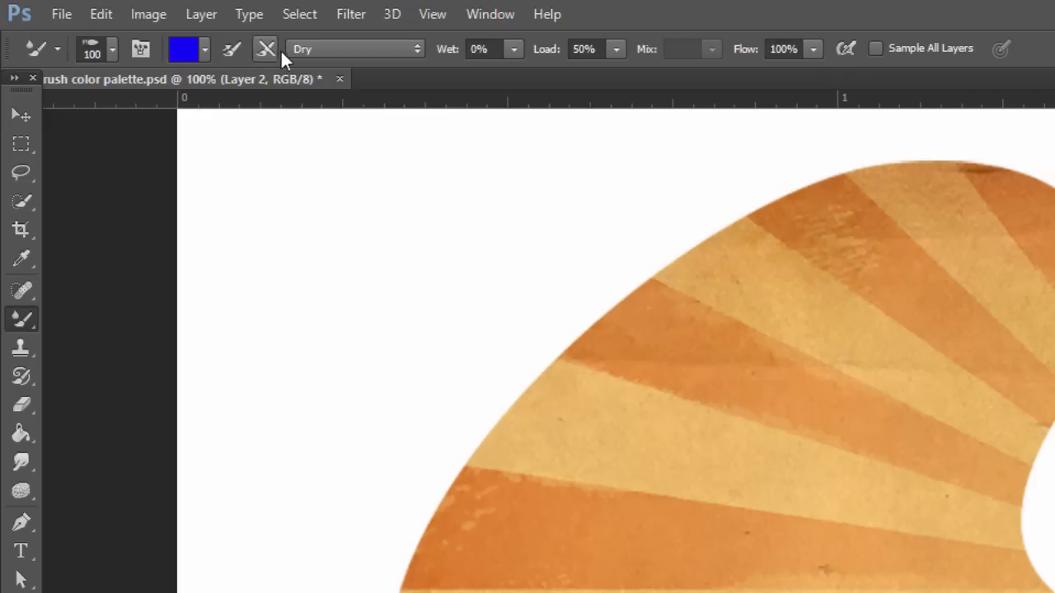
Change the Mixer Brush blend preset from Dry to Wet, giving Wet 50% and Mix 50%
left_click(361, 51)
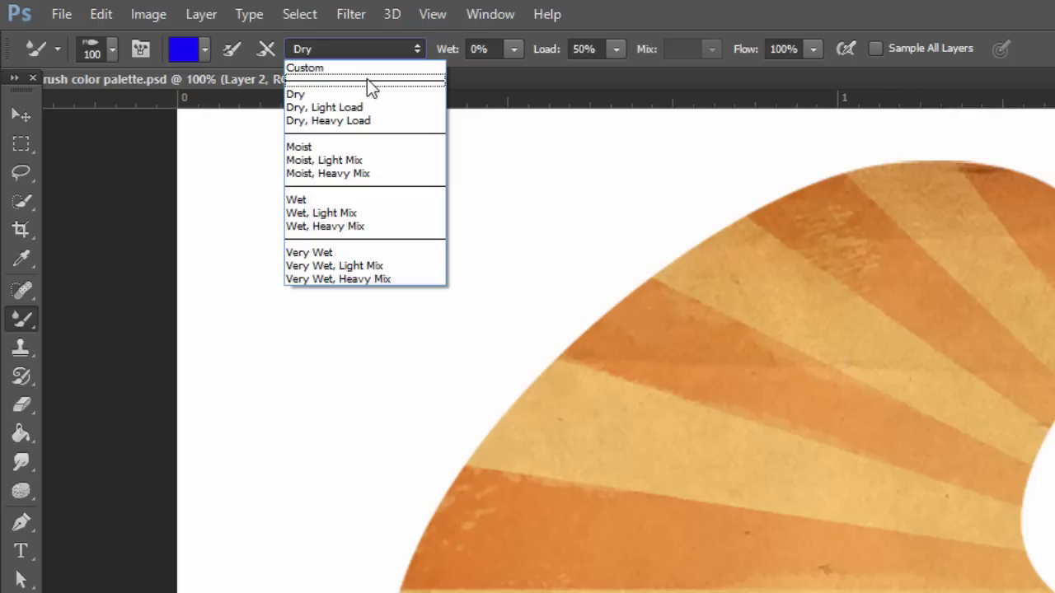
left_click(302, 203)
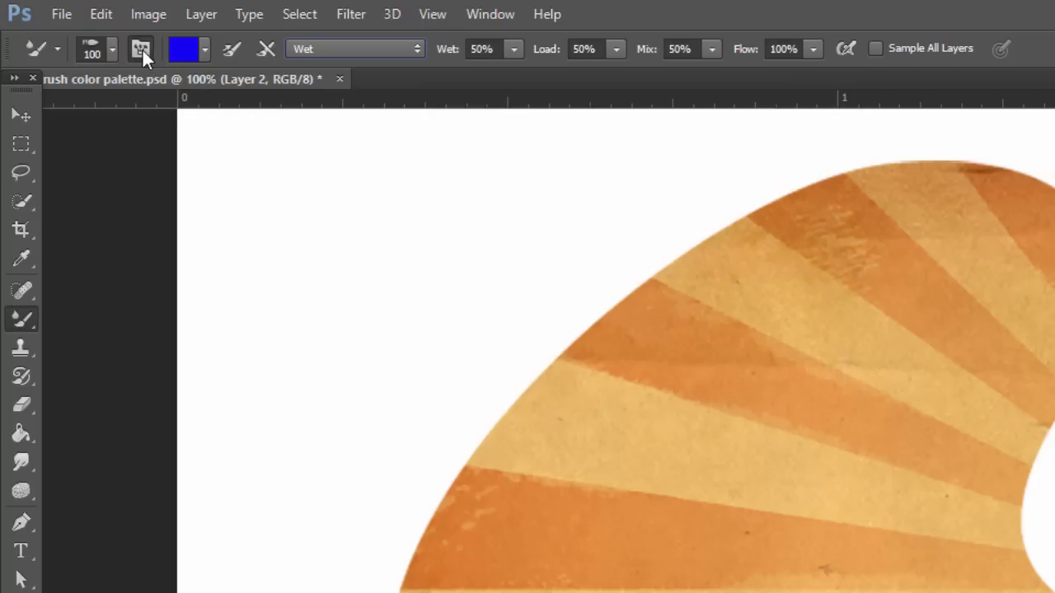
Check the bristle qualities in the Brush panel, then collapse the panel
left_click(504, 14)
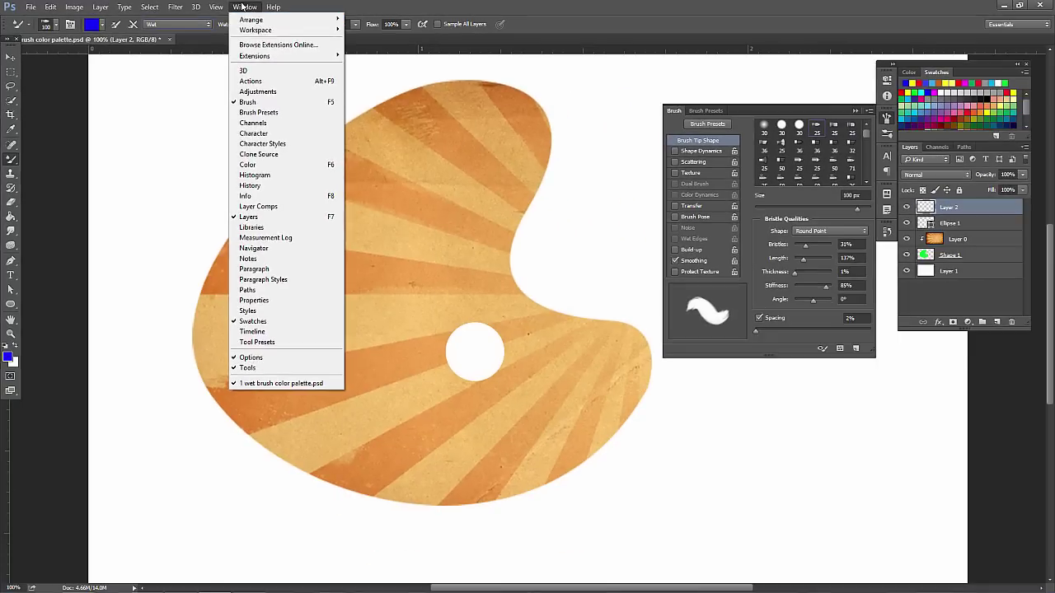
key("Escape")
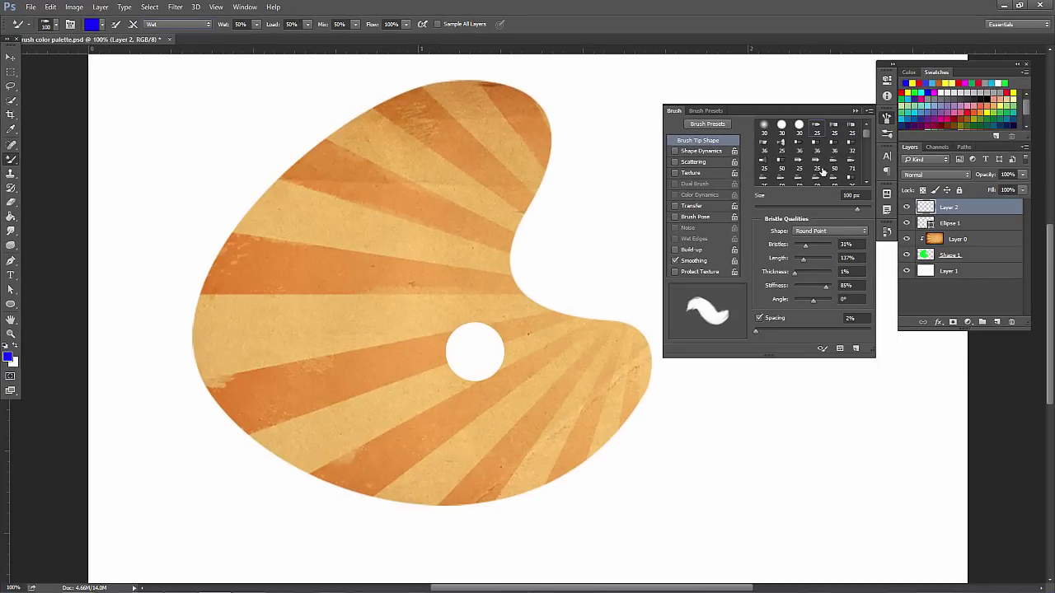
left_click(854, 110)
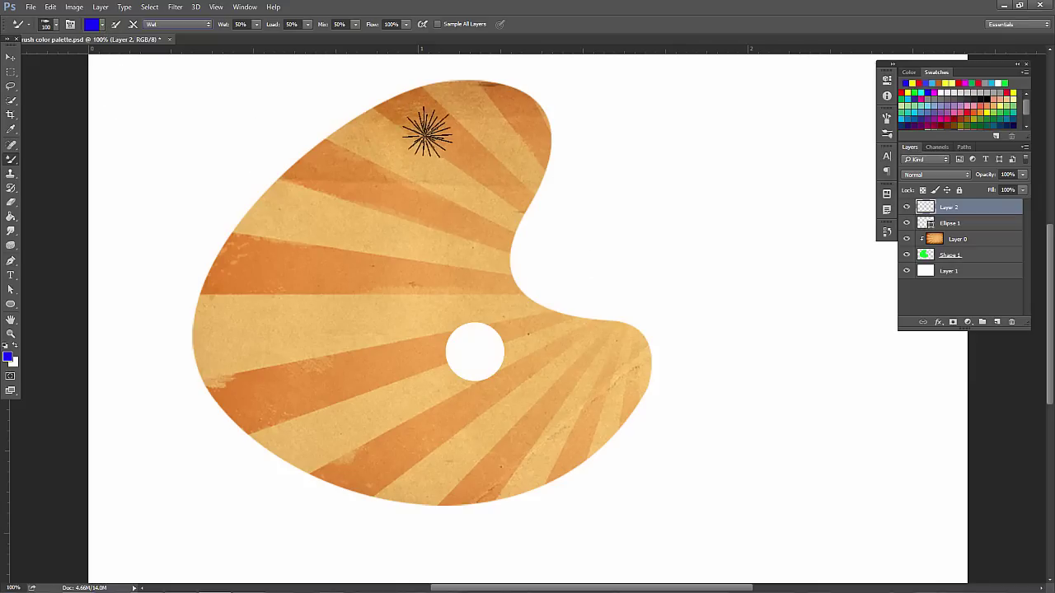
Paint a blue dab near the top and a red dab below it, blending red into blue
mouse_move(426, 131)
left_mouse_down()
mouse_move(402, 126)
mouse_move(435, 136)
mouse_move(383, 138)
mouse_move(419, 152)
left_mouse_up()
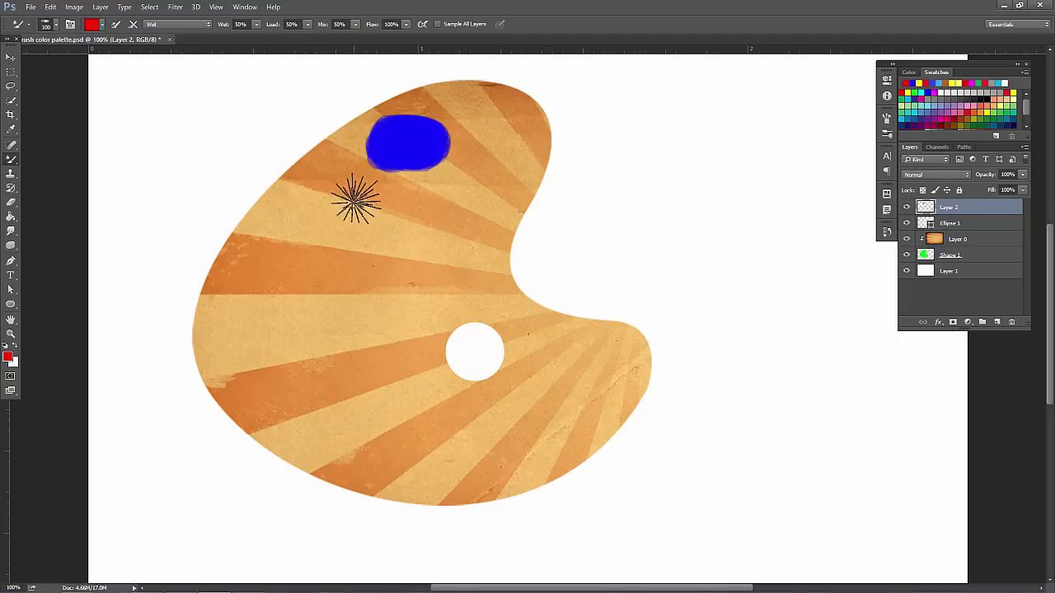
mouse_move(348, 198)
left_mouse_down()
mouse_move(300, 216)
mouse_move(351, 204)
mouse_move(333, 222)
mouse_move(294, 228)
mouse_move(324, 217)
left_mouse_up()
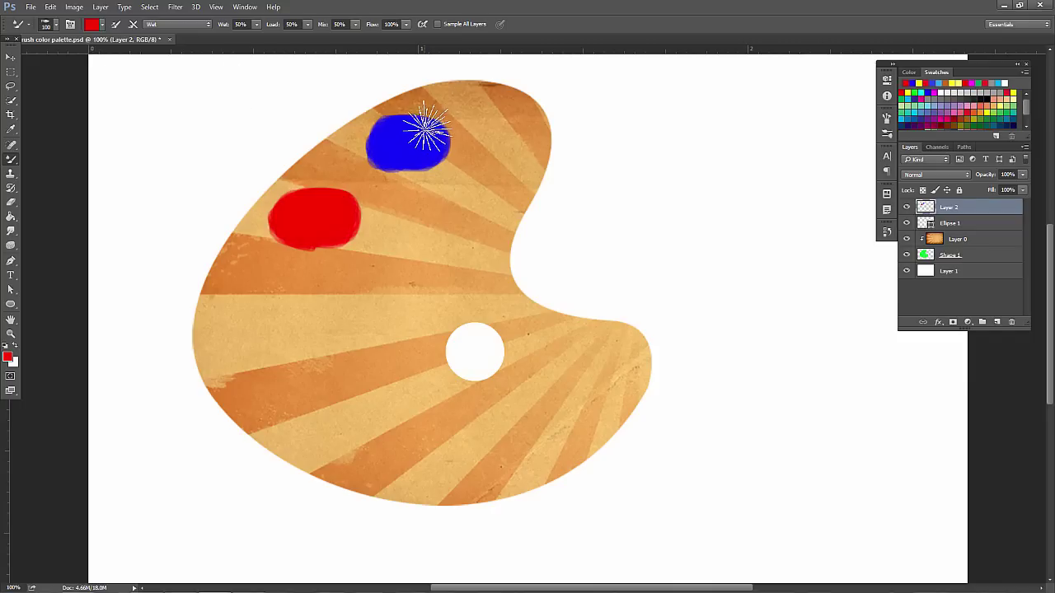
mouse_move(427, 127)
left_mouse_down()
mouse_move(386, 124)
mouse_move(380, 145)
mouse_move(412, 151)
mouse_move(410, 132)
mouse_move(383, 153)
mouse_move(426, 146)
mouse_move(397, 122)
mouse_move(375, 139)
mouse_move(426, 148)
mouse_move(420, 128)
mouse_move(378, 132)
mouse_move(411, 146)
mouse_move(449, 129)
mouse_move(428, 116)
mouse_move(403, 134)
mouse_move(436, 146)
mouse_move(434, 136)
mouse_move(391, 158)
mouse_move(390, 142)
mouse_move(434, 151)
mouse_move(408, 166)
mouse_move(387, 136)
left_mouse_up()
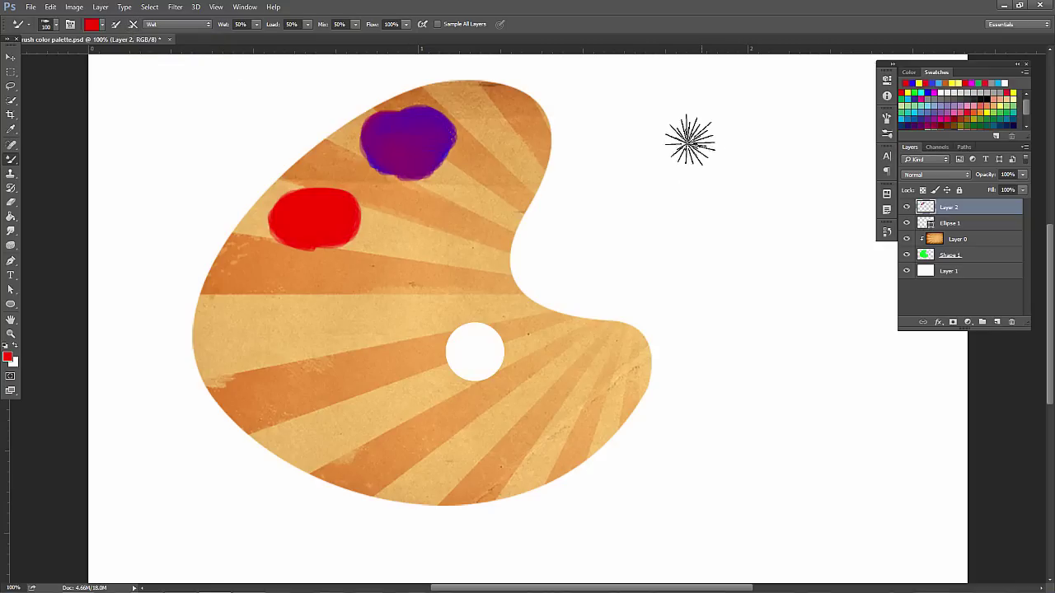
Add a purple-magenta dab on the left side and round out the top purple dab
mouse_move(285, 302)
left_mouse_down()
mouse_move(260, 310)
mouse_move(266, 329)
mouse_move(295, 326)
mouse_move(272, 298)
mouse_move(260, 327)
mouse_move(298, 321)
mouse_move(262, 307)
mouse_move(288, 326)
mouse_move(256, 319)
mouse_move(280, 322)
left_mouse_up()
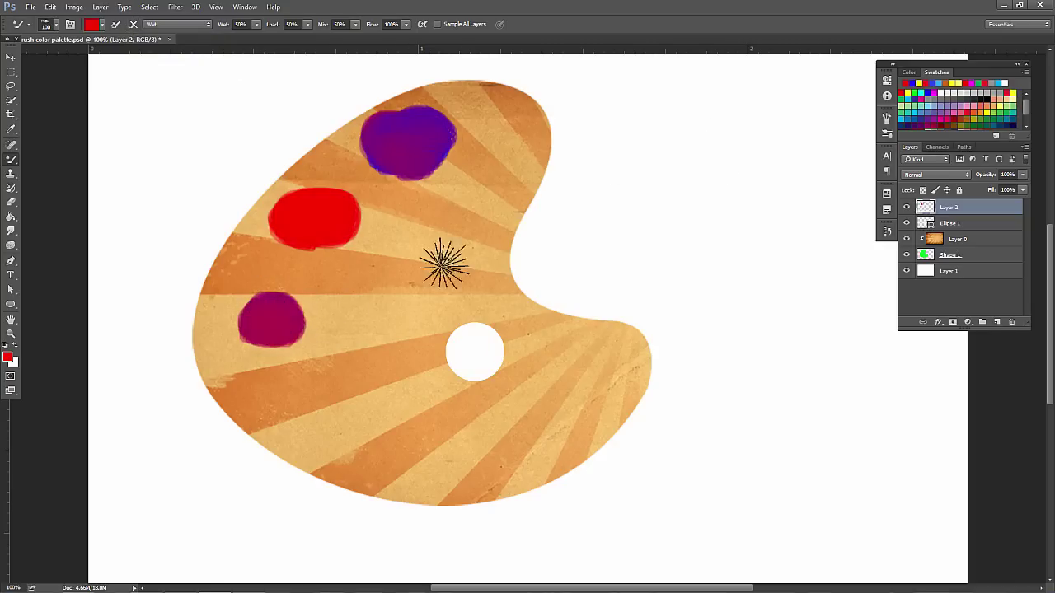
mouse_move(437, 131)
left_mouse_down()
mouse_move(378, 124)
mouse_move(378, 152)
mouse_move(413, 154)
mouse_move(431, 138)
mouse_move(388, 120)
mouse_move(390, 154)
mouse_move(414, 121)
mouse_move(412, 154)
mouse_move(384, 157)
left_mouse_up()
mouse_move(278, 313)
left_mouse_down()
mouse_move(250, 302)
mouse_move(271, 313)
mouse_move(260, 307)
left_mouse_up()
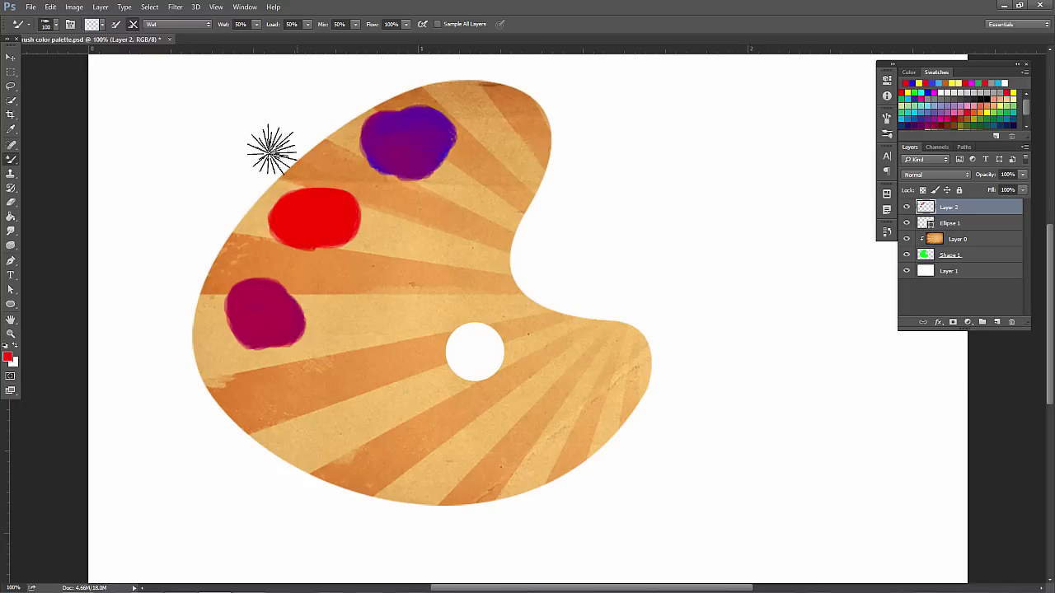
Clean the brush, stretch the magenta dab down-right and add a second magenta dab below
left_click(102, 25)
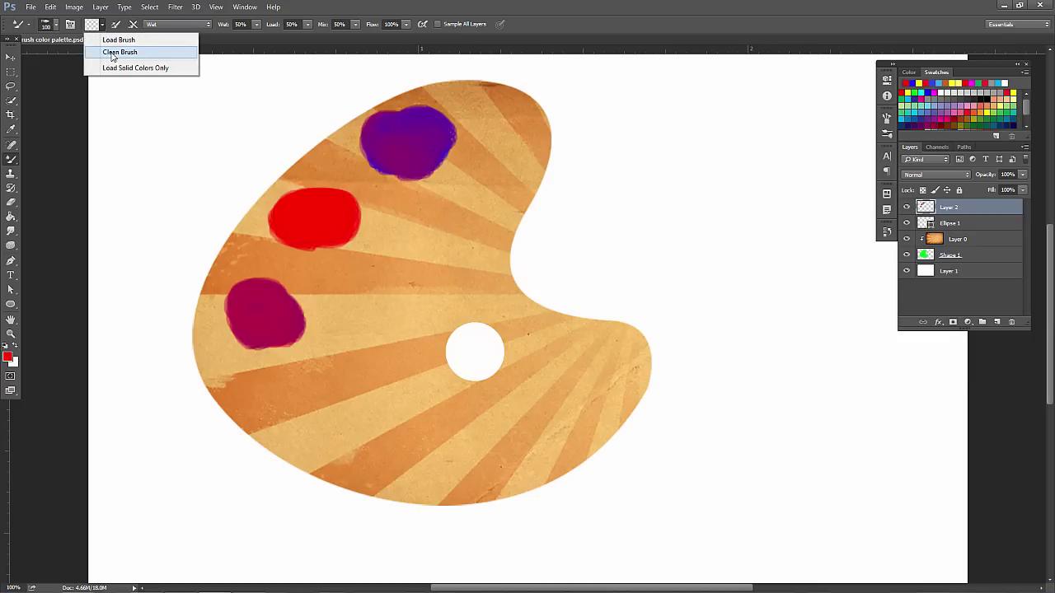
left_click(110, 53)
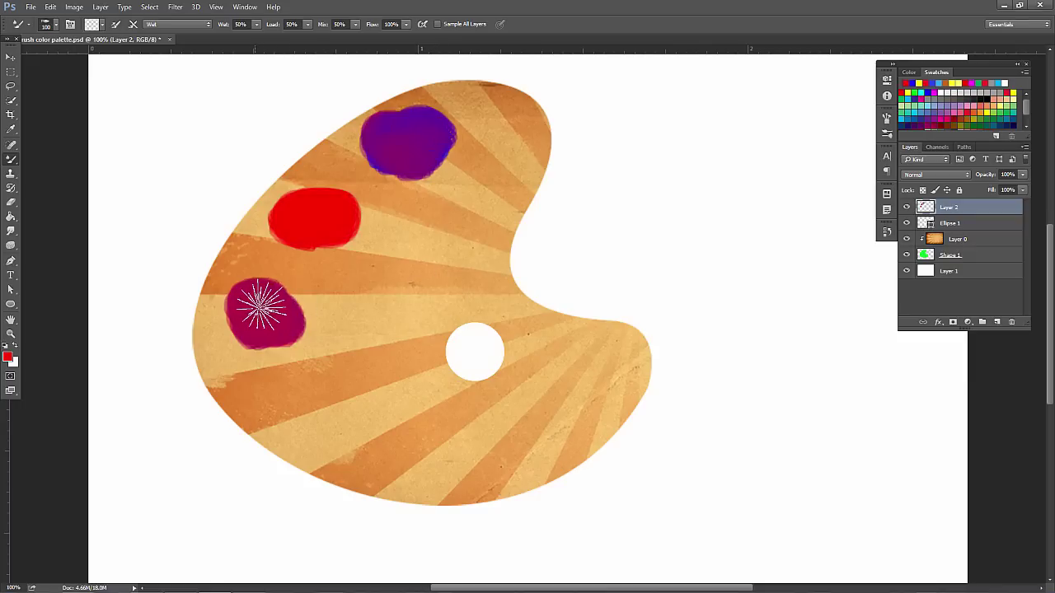
mouse_move(247, 313)
left_mouse_down()
mouse_move(318, 348)
mouse_move(294, 319)
mouse_move(303, 350)
left_mouse_up()
mouse_move(360, 401)
left_mouse_down()
mouse_move(337, 420)
mouse_move(333, 392)
mouse_move(367, 430)
mouse_move(344, 416)
left_mouse_up()
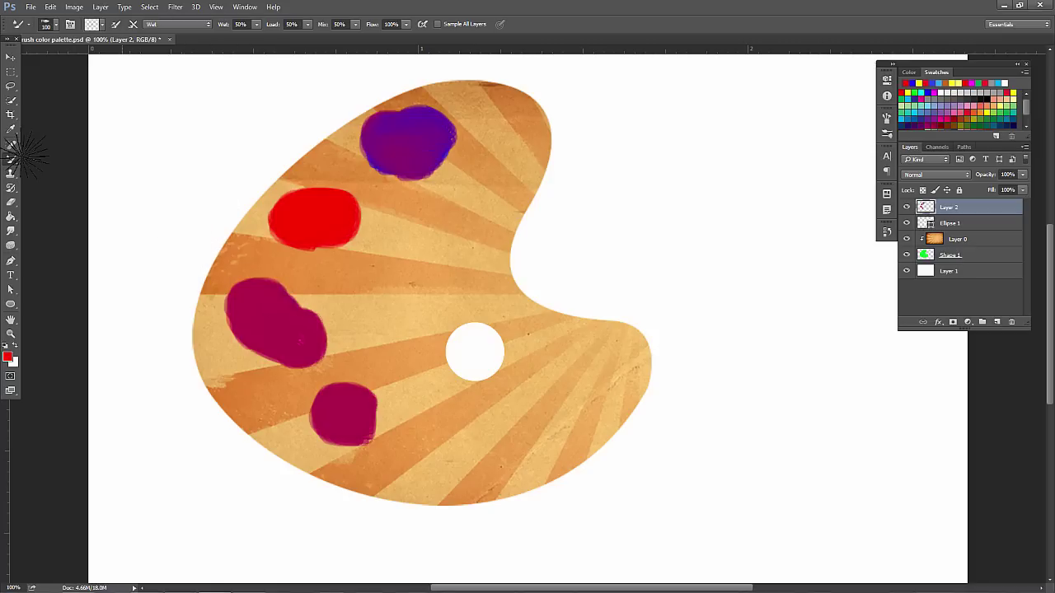
Load fresh light blue paint and dab a blob at the palette's centre
left_click(103, 26)
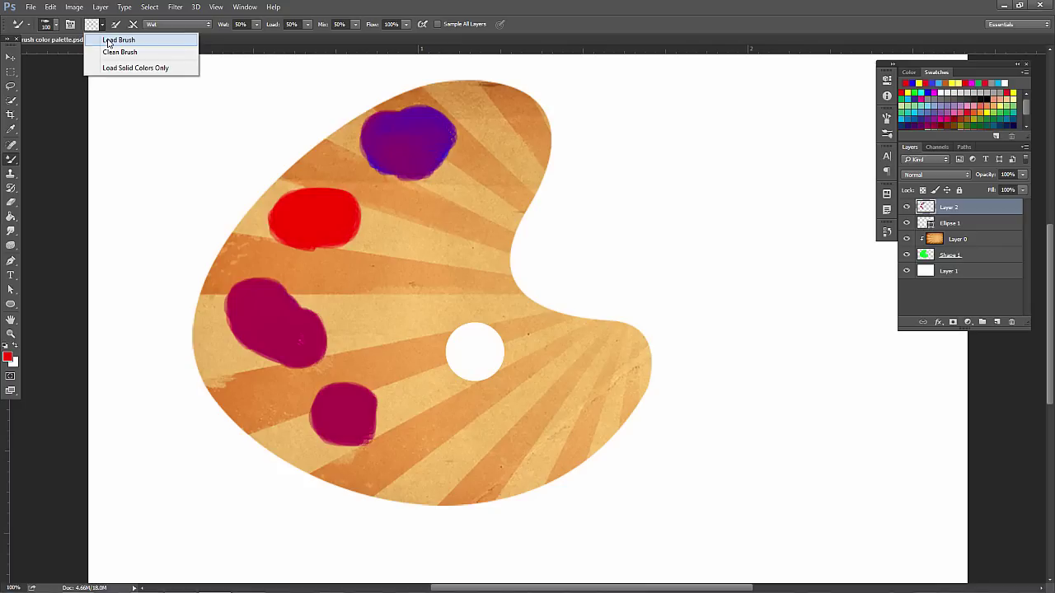
left_click(108, 40)
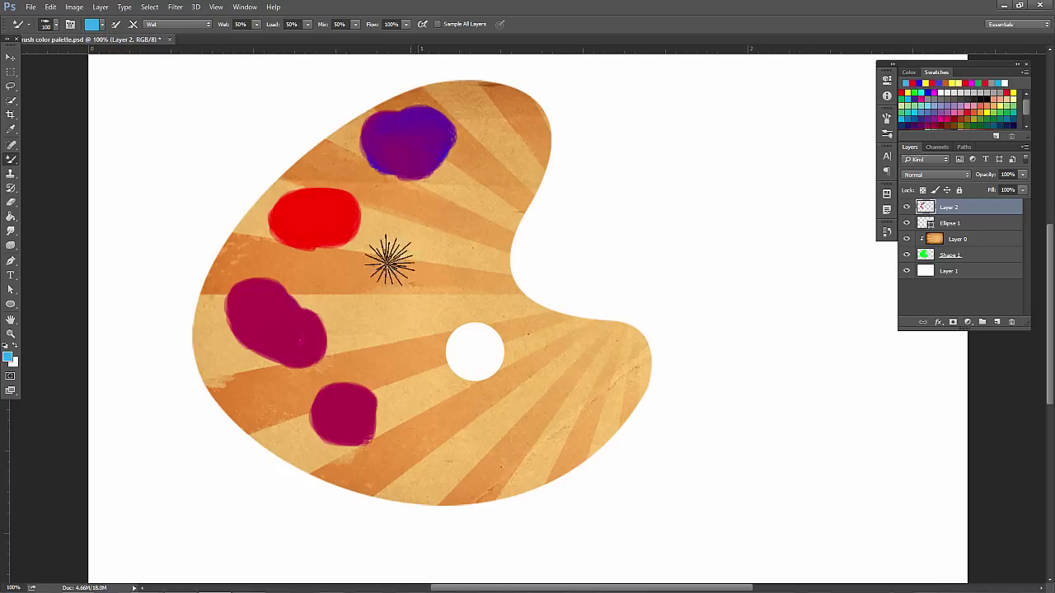
mouse_move(421, 273)
left_mouse_down()
mouse_move(409, 264)
mouse_move(372, 283)
mouse_move(407, 278)
mouse_move(376, 280)
left_mouse_up()
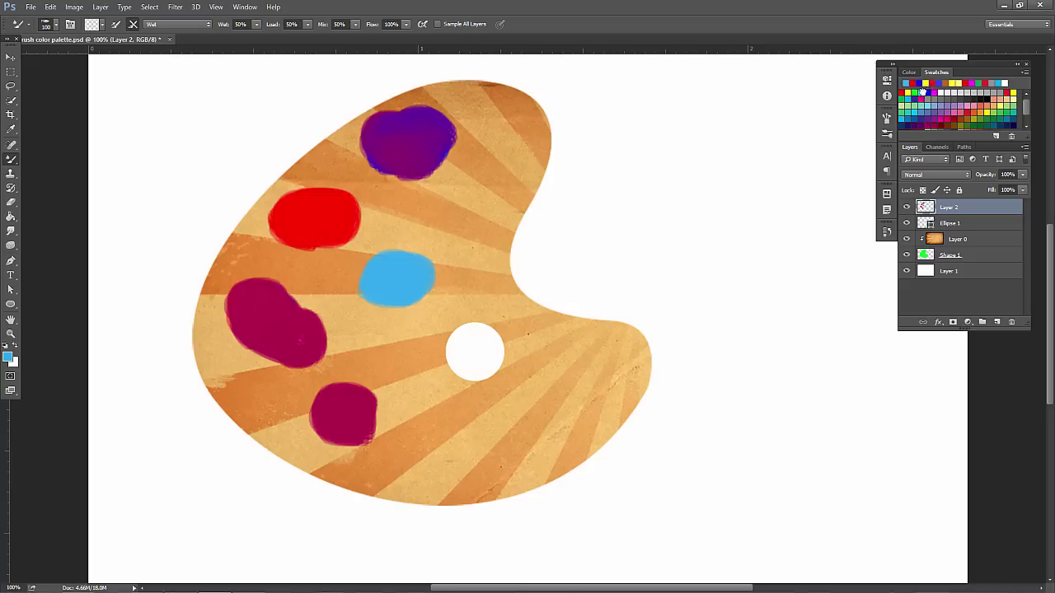
Load cyan paint, dab cyan beside the red and near the bottom, and blend cyan into red
left_click(103, 26)
left_click(116, 36)
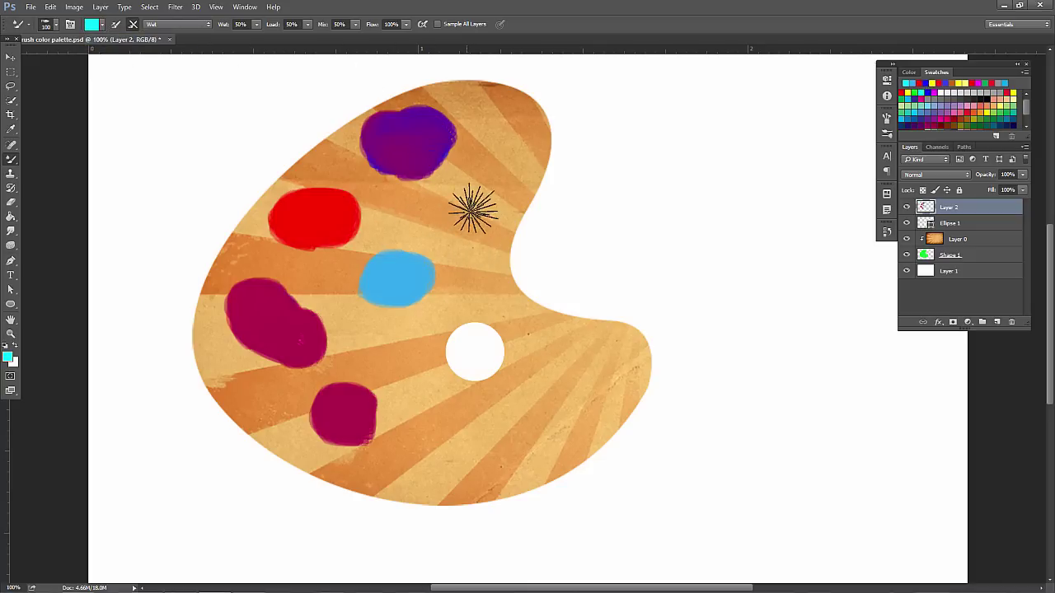
mouse_move(473, 208)
left_mouse_down()
mouse_move(486, 217)
mouse_move(483, 207)
mouse_move(449, 223)
left_mouse_up()
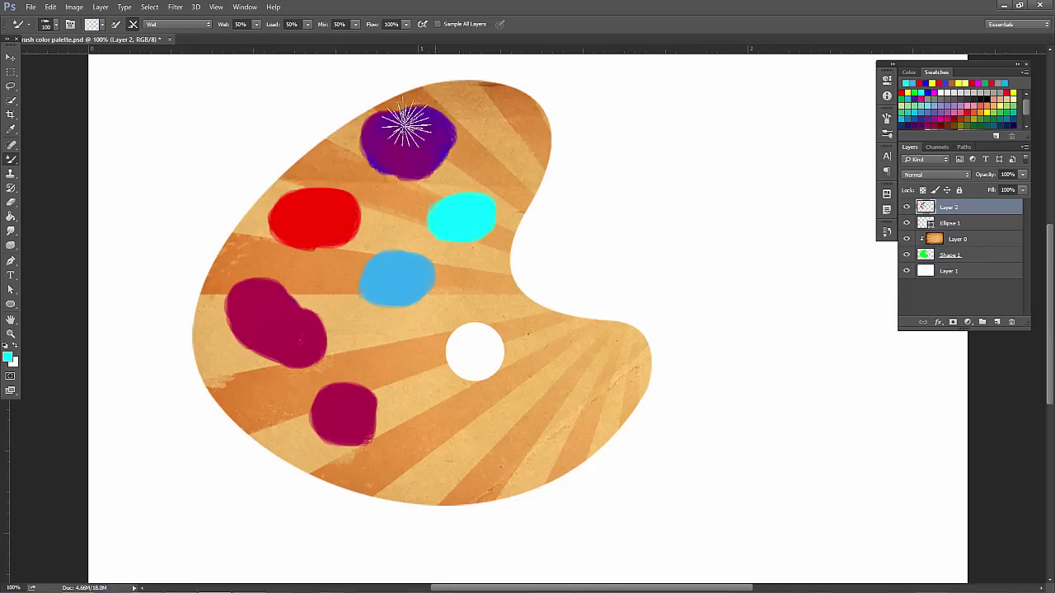
mouse_move(406, 126)
left_mouse_down()
mouse_move(388, 151)
mouse_move(436, 133)
mouse_move(412, 140)
left_mouse_up()
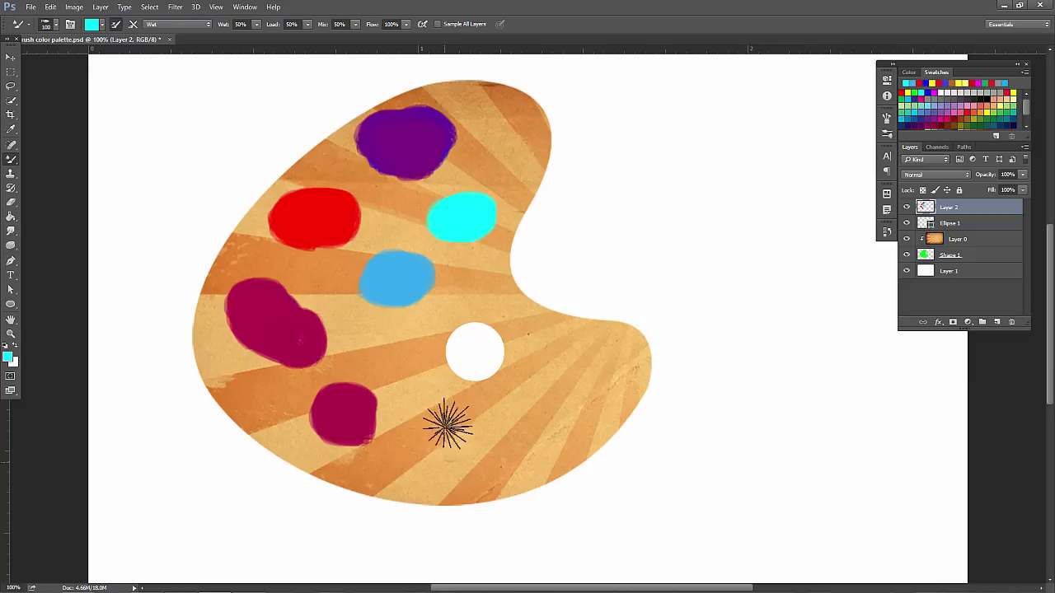
mouse_move(423, 423)
left_mouse_down()
mouse_move(412, 431)
mouse_move(417, 420)
mouse_move(436, 440)
left_mouse_up()
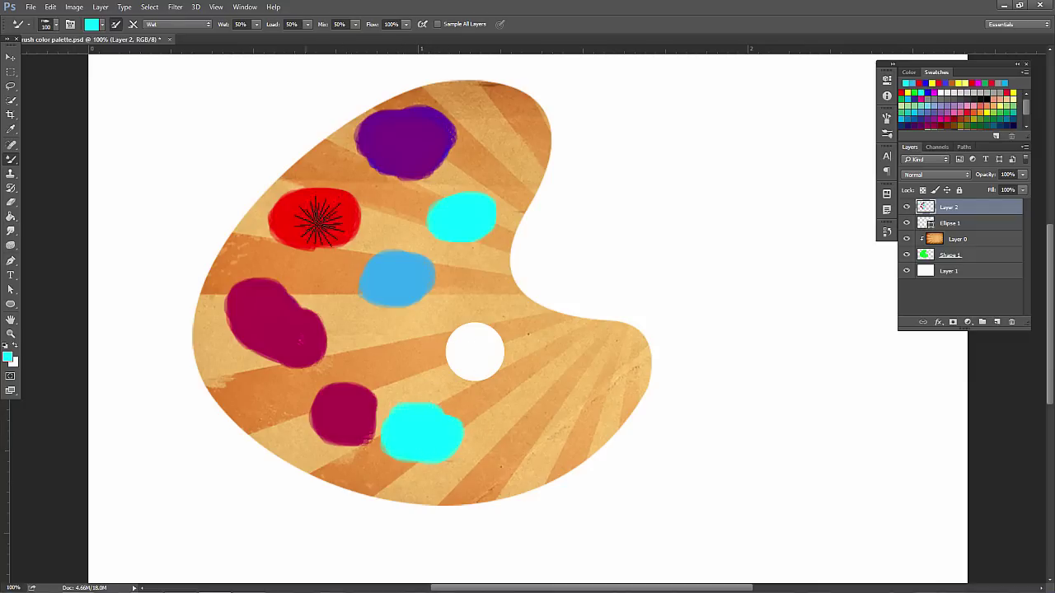
mouse_move(334, 211)
left_mouse_down()
mouse_move(302, 216)
mouse_move(341, 206)
mouse_move(308, 217)
left_mouse_up()
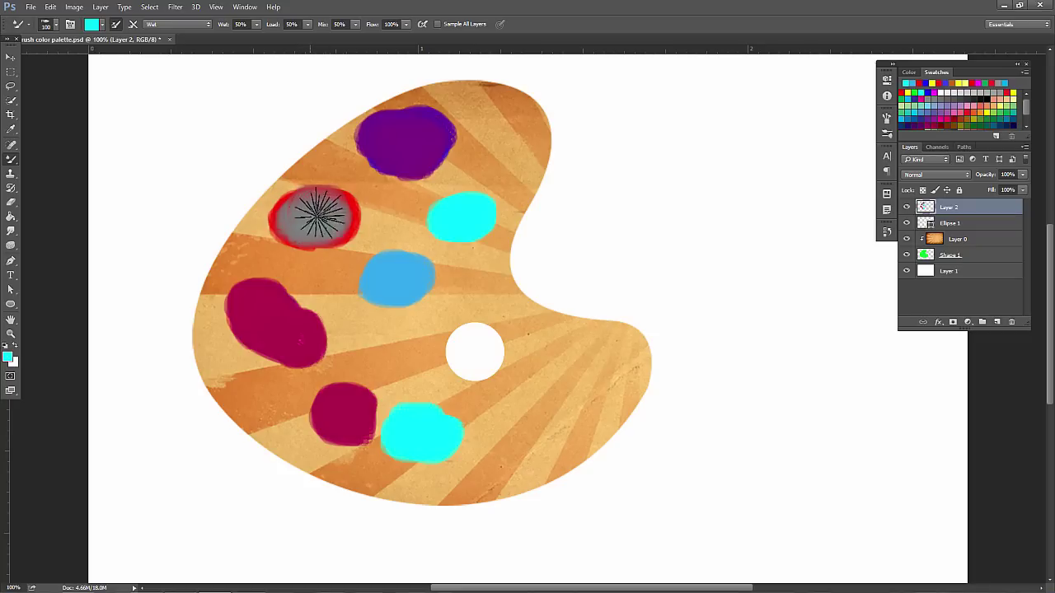
Scatter teal and cyan dabs around the thumb hole, right edge, bottom edge and lower left
mouse_move(565, 370)
left_mouse_down()
mouse_move(539, 385)
mouse_move(555, 384)
mouse_move(548, 360)
mouse_move(525, 389)
mouse_move(561, 371)
mouse_move(522, 391)
left_mouse_up()
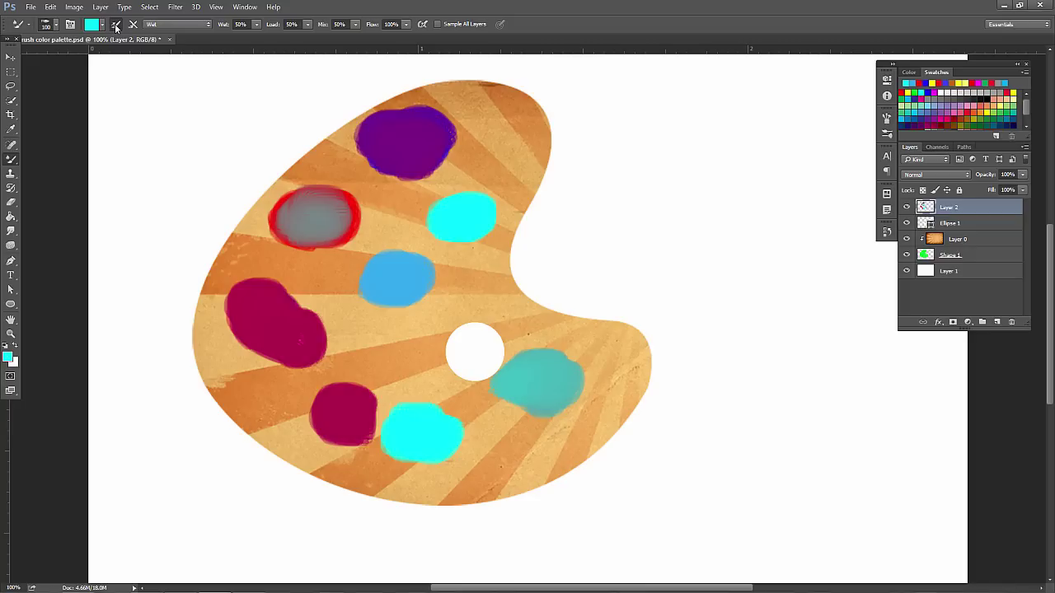
mouse_move(459, 282)
left_mouse_down()
mouse_move(483, 283)
mouse_move(462, 292)
left_mouse_up()
mouse_move(493, 139)
left_mouse_down()
mouse_move(500, 123)
mouse_move(464, 154)
left_mouse_up()
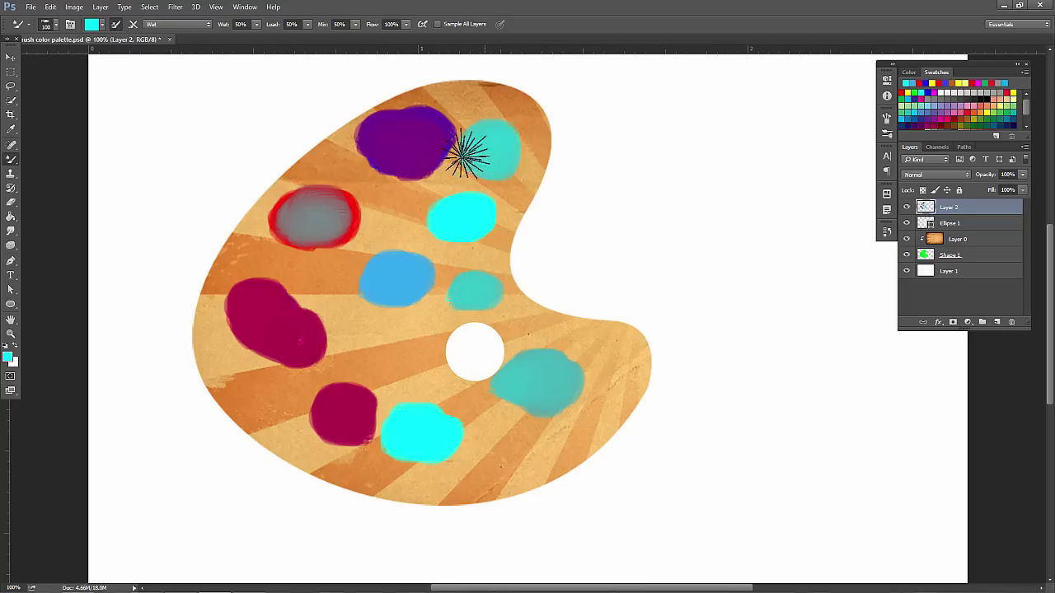
mouse_move(417, 350)
left_mouse_down()
mouse_move(382, 347)
mouse_move(392, 339)
mouse_move(385, 356)
mouse_move(355, 343)
mouse_move(420, 354)
left_mouse_up()
mouse_move(621, 337)
left_mouse_down()
mouse_move(596, 341)
mouse_move(618, 363)
left_mouse_up()
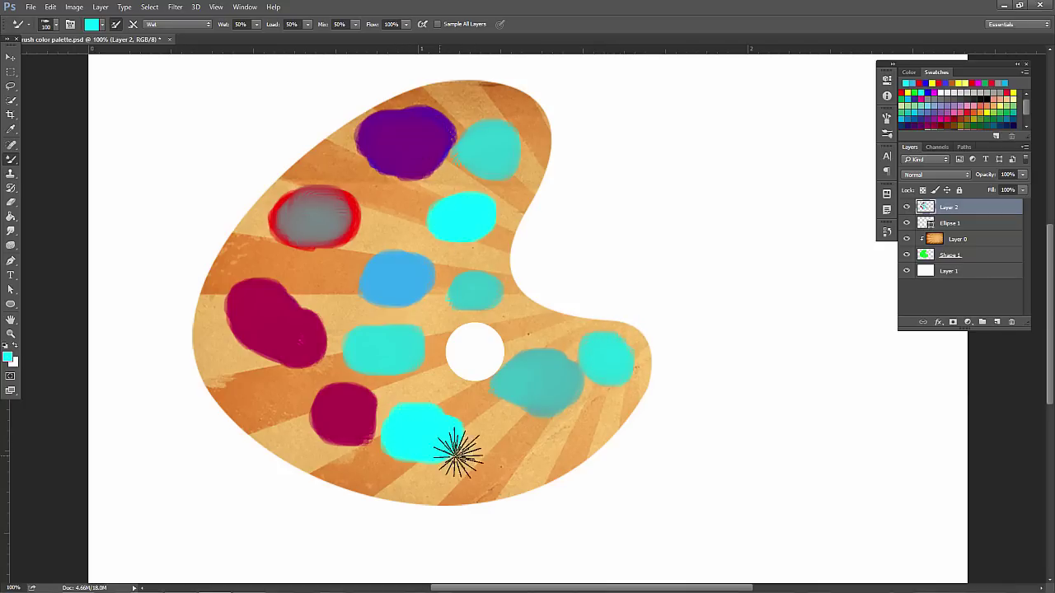
mouse_move(505, 444)
left_mouse_down()
mouse_move(518, 474)
mouse_move(497, 454)
left_mouse_up()
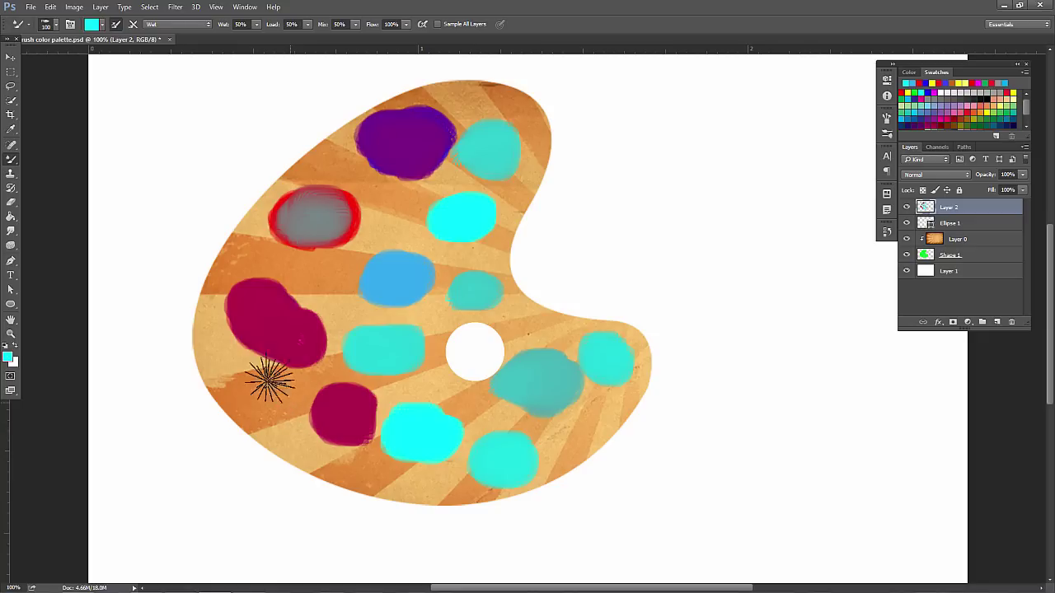
mouse_move(259, 376)
left_mouse_down()
mouse_move(266, 390)
mouse_move(265, 381)
left_mouse_up()
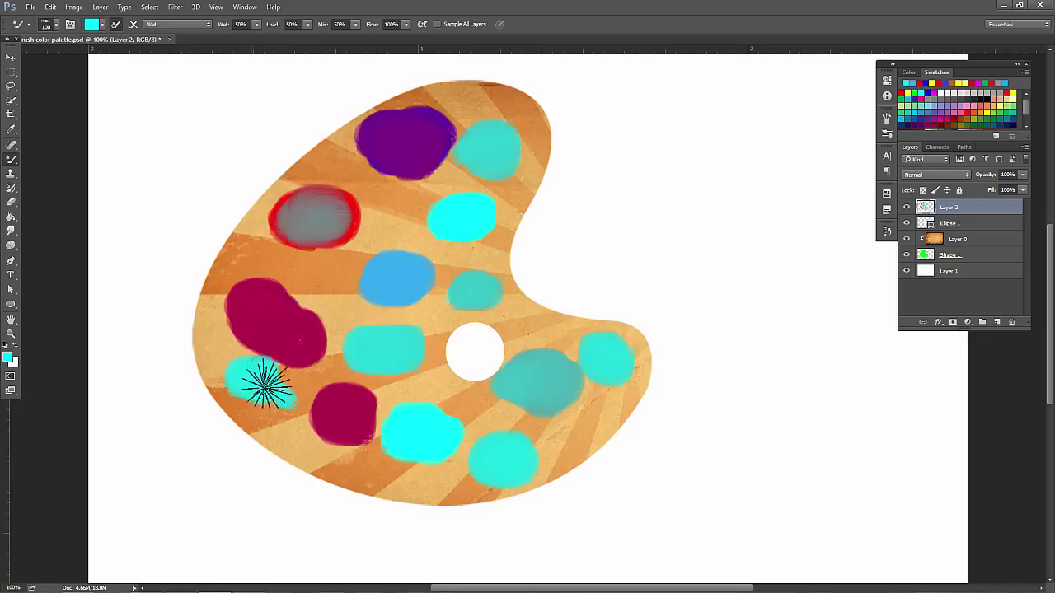
Clean the brush and smear the blue, magenta and small teal dabs with it empty
left_click(103, 25)
left_click(107, 54)
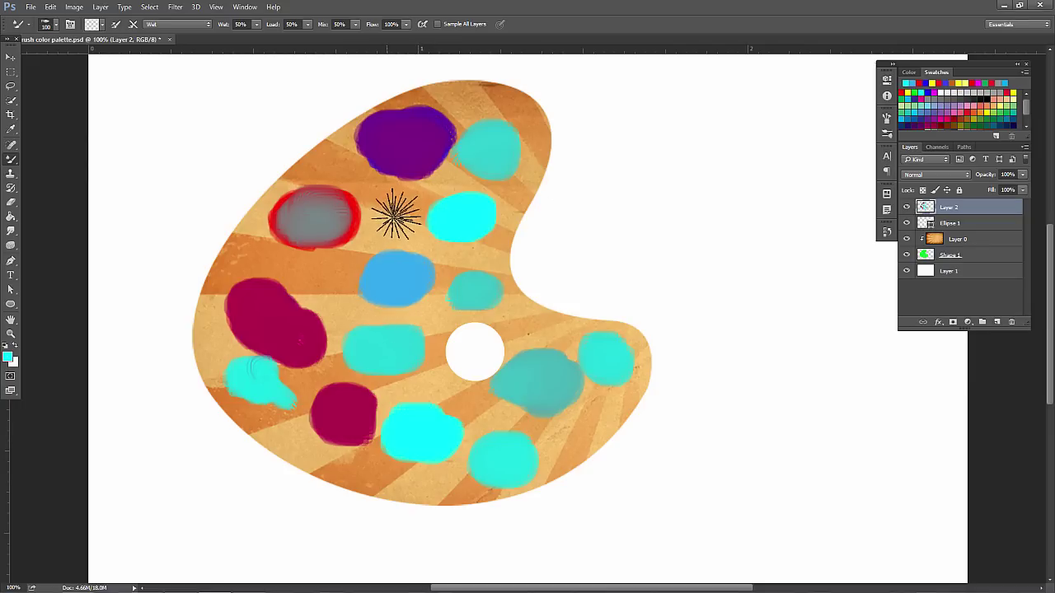
mouse_move(394, 290)
left_mouse_down()
mouse_move(408, 254)
mouse_move(365, 256)
mouse_move(392, 268)
mouse_move(362, 274)
left_mouse_up()
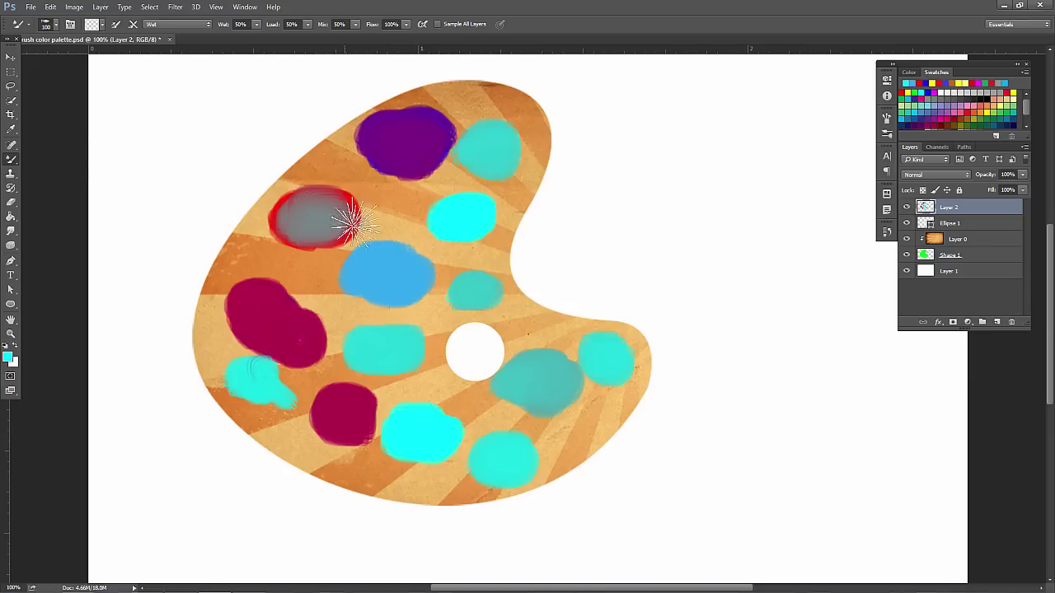
mouse_move(352, 221)
left_mouse_down()
mouse_move(393, 201)
mouse_move(389, 210)
mouse_move(374, 199)
mouse_move(400, 200)
mouse_move(314, 218)
mouse_move(330, 204)
mouse_move(345, 213)
mouse_move(304, 219)
mouse_move(291, 210)
mouse_move(330, 239)
left_mouse_up()
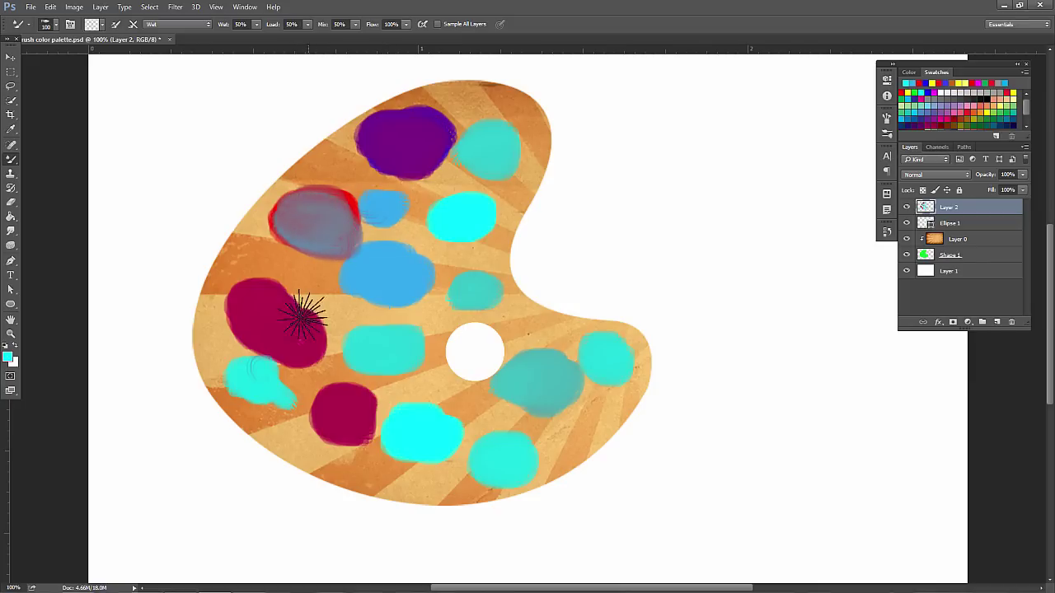
mouse_move(303, 315)
left_mouse_down()
mouse_move(278, 341)
mouse_move(242, 301)
mouse_move(271, 289)
mouse_move(264, 310)
left_mouse_up()
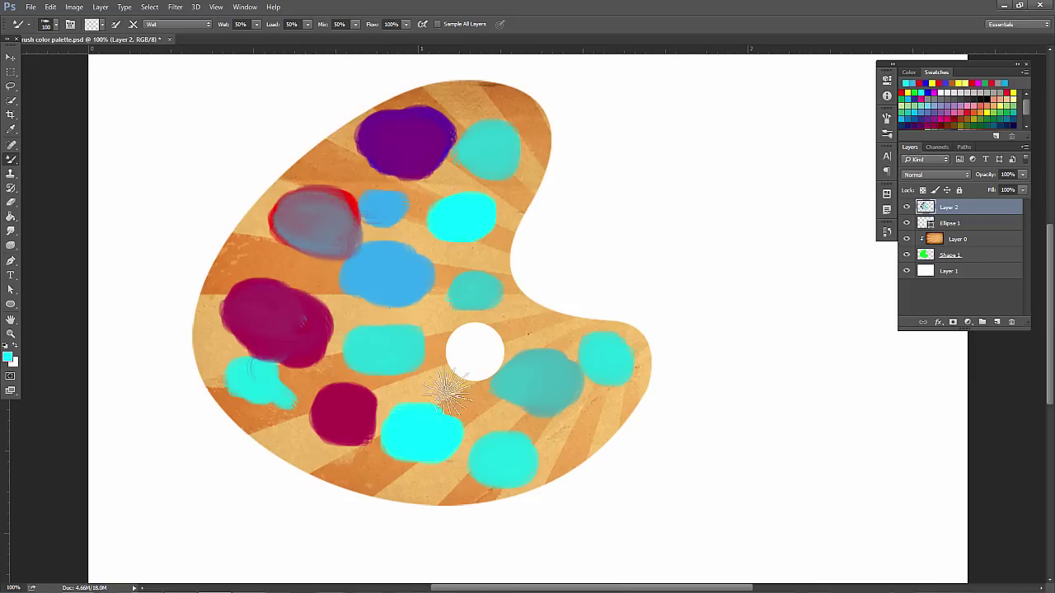
mouse_move(495, 302)
left_mouse_down()
mouse_move(473, 294)
mouse_move(487, 289)
mouse_move(464, 275)
mouse_move(464, 288)
left_mouse_up()
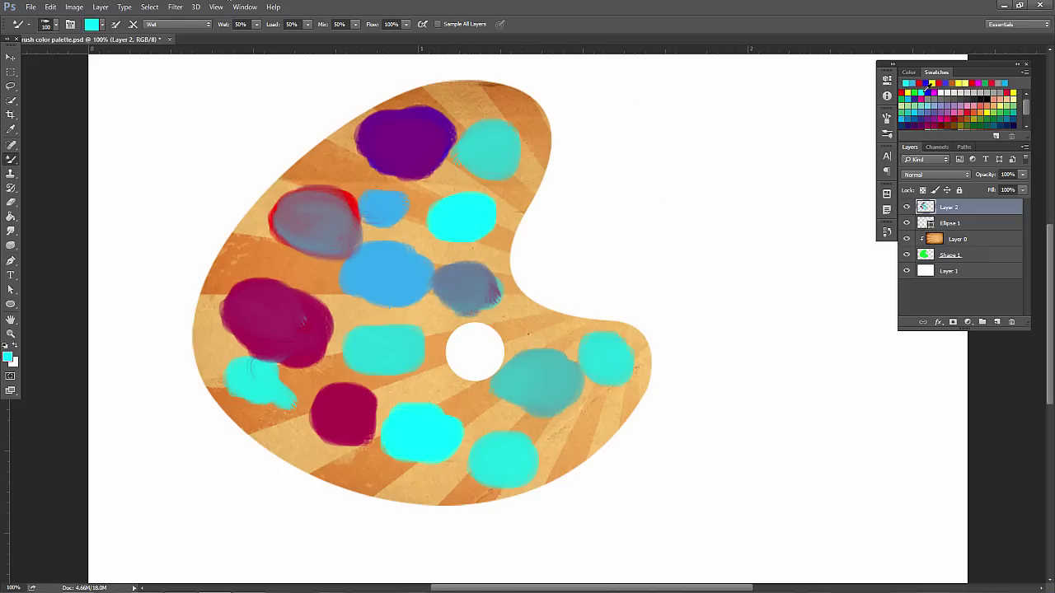
Switch to green in Swatches and swirl it into the purple and cyan dabs
left_click(919, 89)
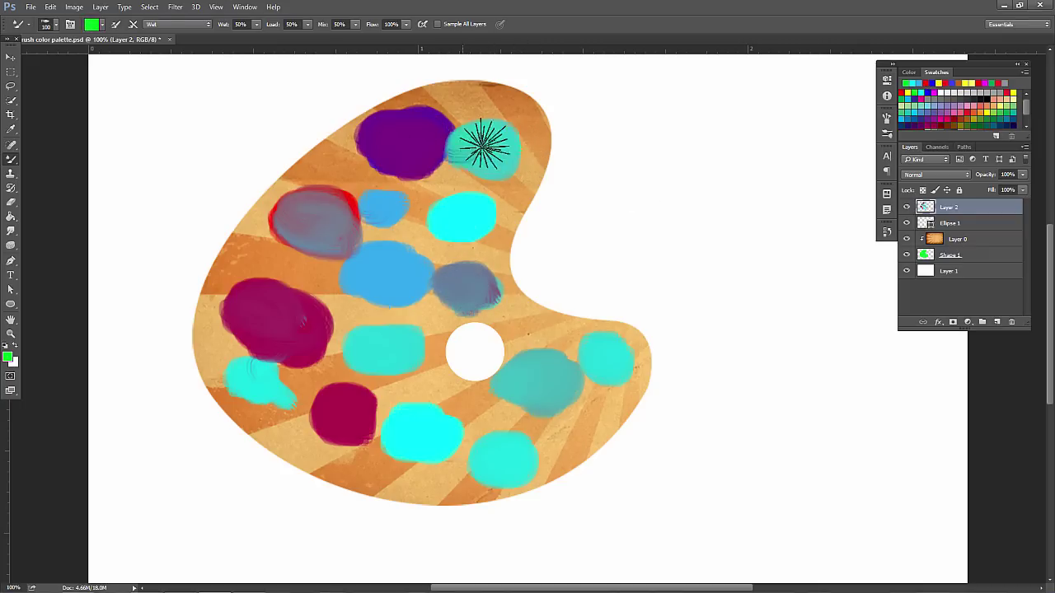
mouse_move(470, 155)
left_mouse_down()
mouse_move(420, 136)
mouse_move(459, 142)
mouse_move(412, 146)
mouse_move(436, 141)
left_mouse_up()
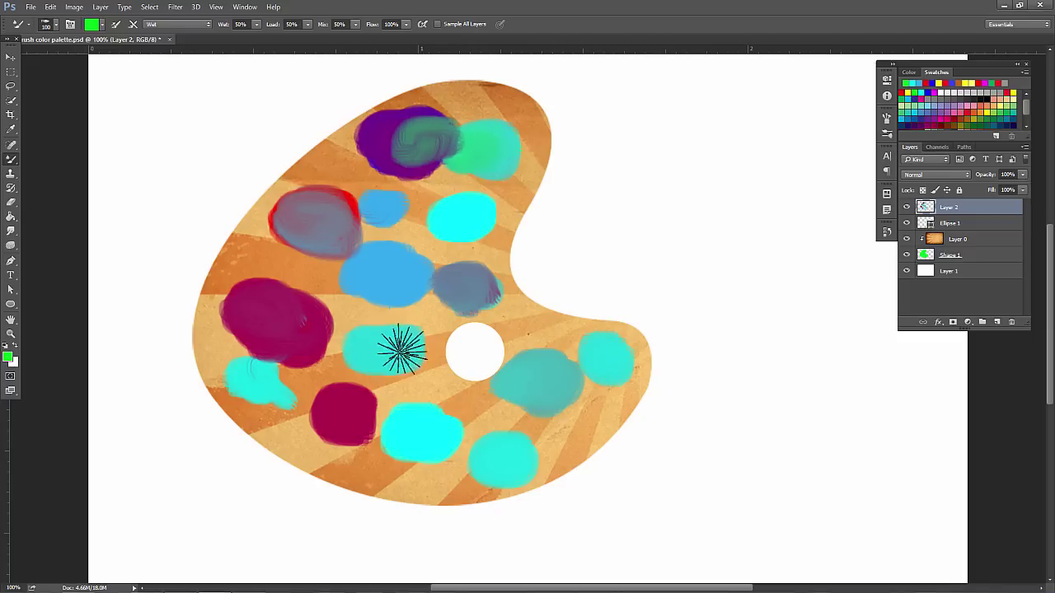
mouse_move(386, 349)
left_mouse_down()
mouse_move(363, 329)
mouse_move(366, 353)
mouse_move(382, 344)
mouse_move(412, 384)
mouse_move(406, 334)
left_mouse_up()
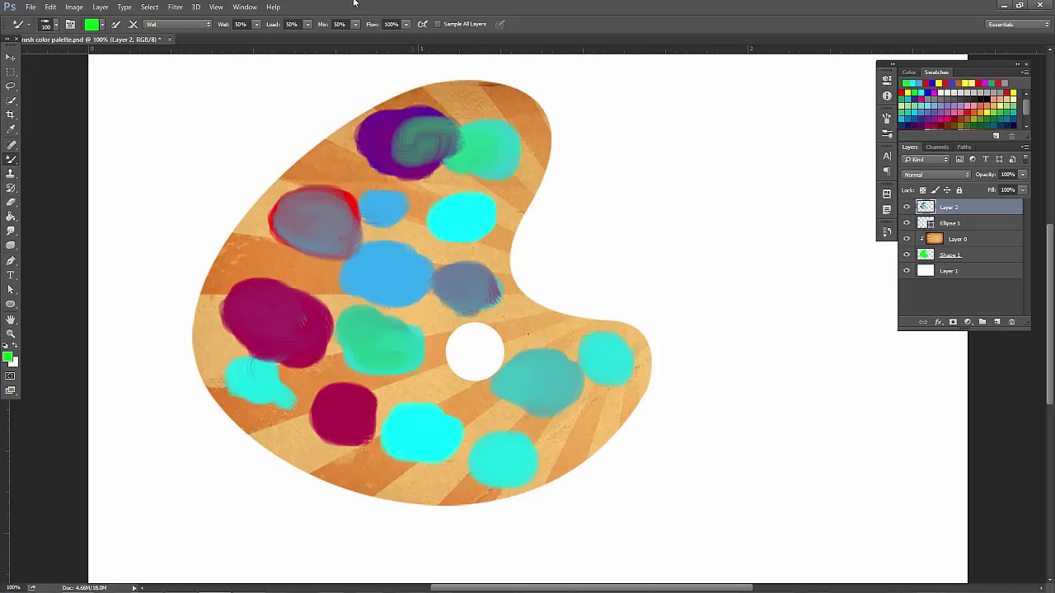
right_click(8, 162)
left_click(54, 193)
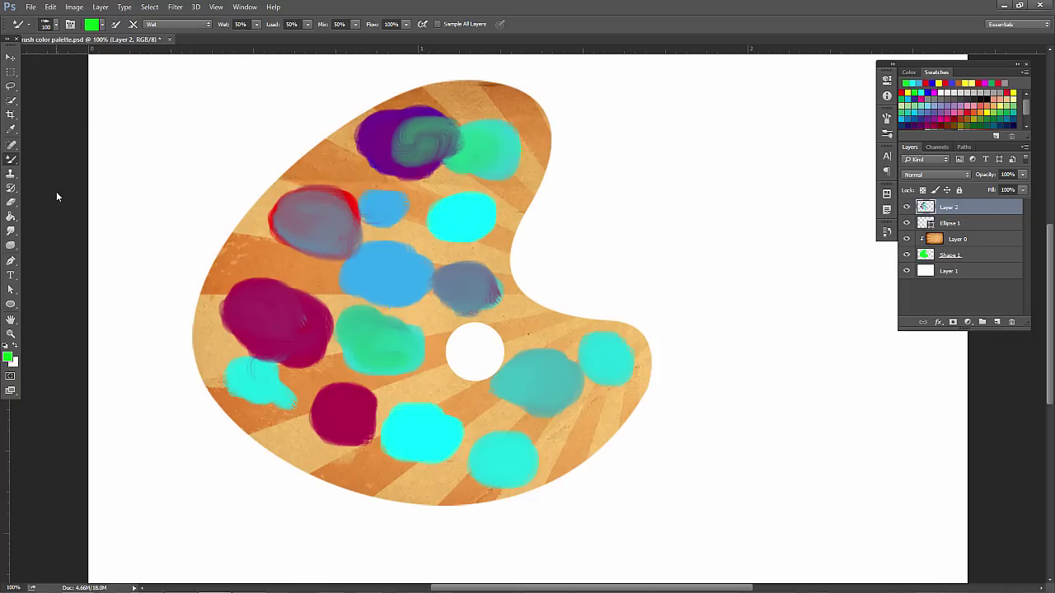